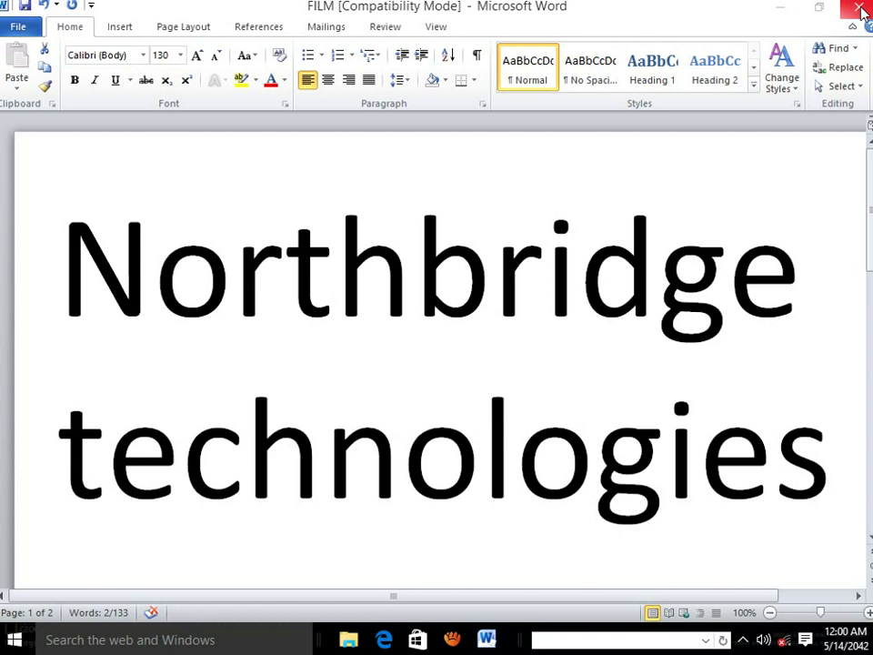
# Quit Word, discarding the changes to FILM, and bring up the Windows Start menu.
pyautogui.click(859, 9)
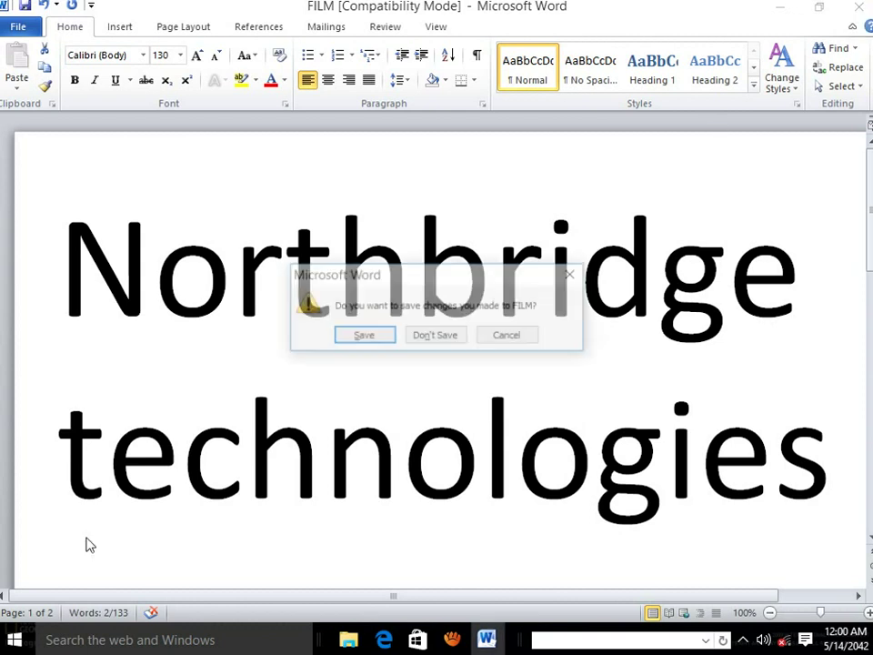
pyautogui.click(433, 336)
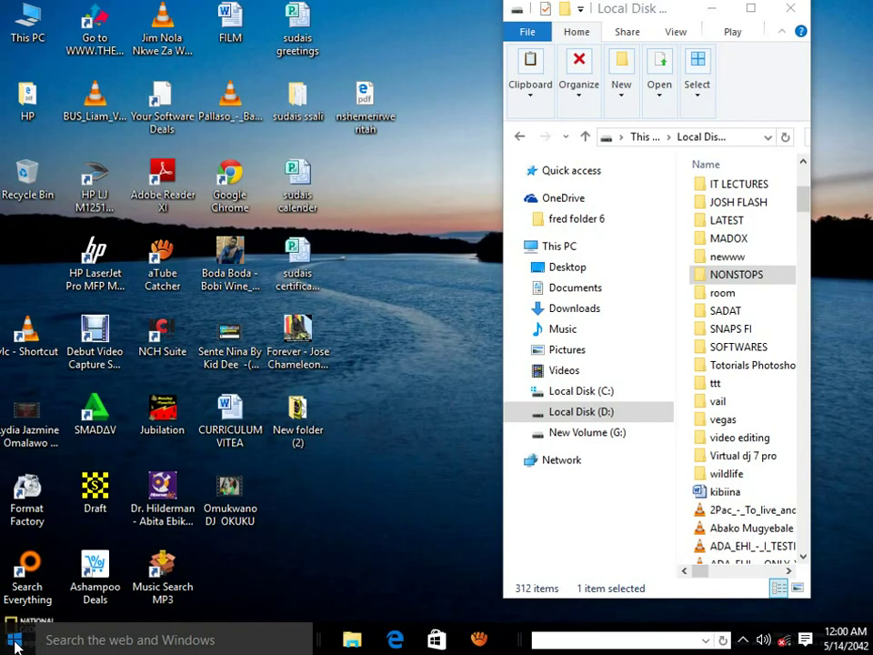
pyautogui.click(15, 641)
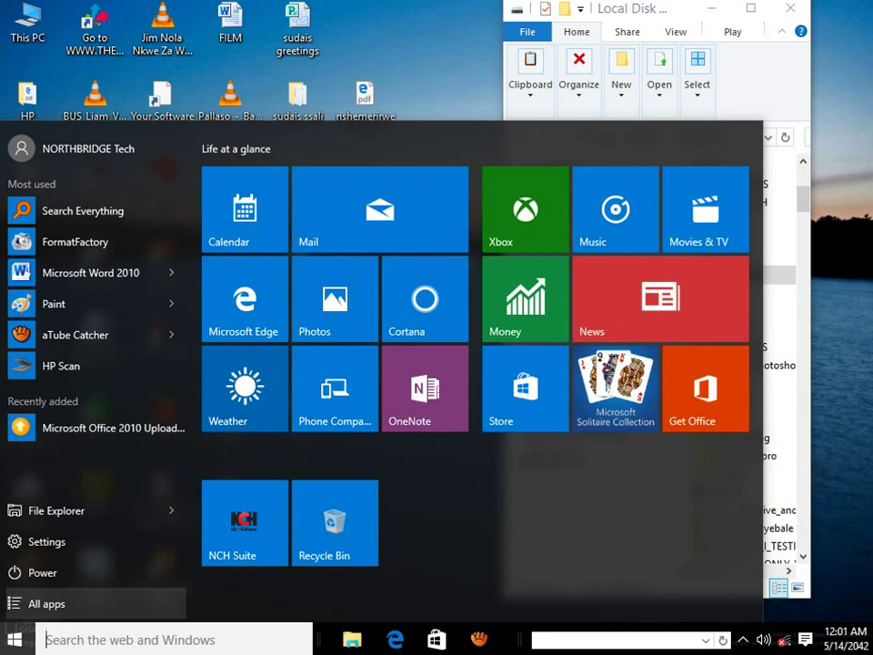
# Browse the All apps list and expand the Microsoft Office folder.
pyautogui.click(47, 602)
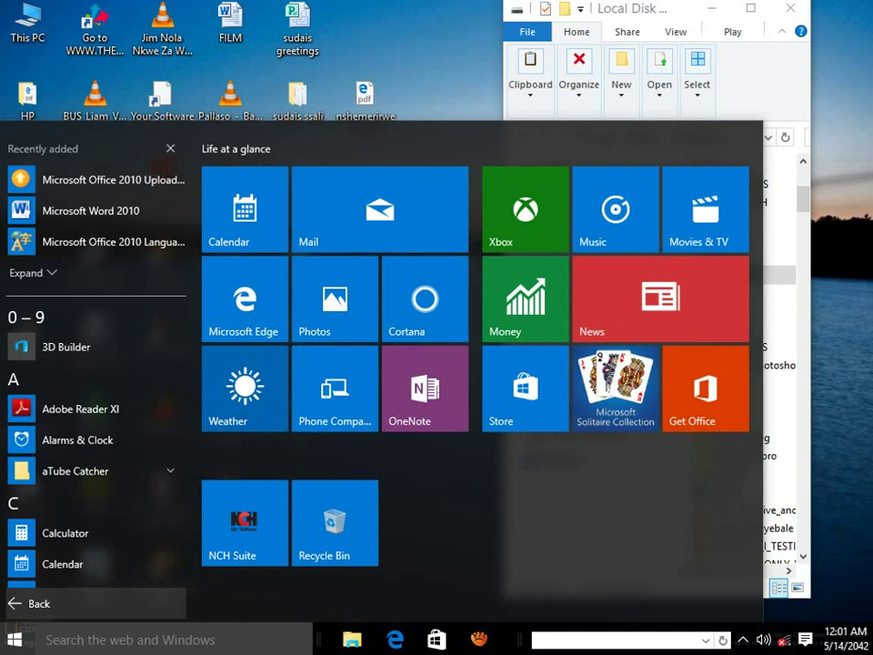
pyautogui.scroll(-3, 91, 307)
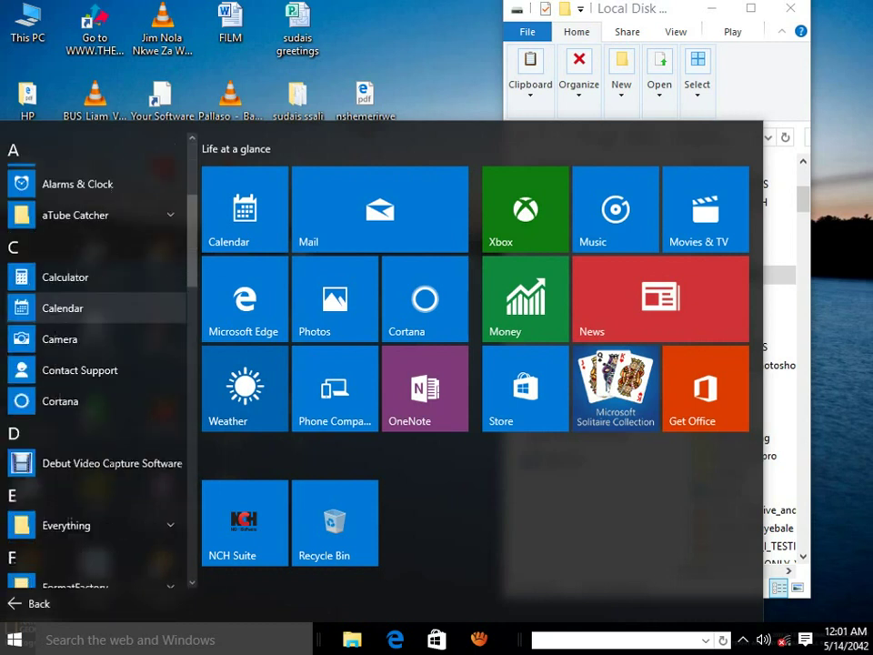
pyautogui.scroll(-1, 91, 419)
pyautogui.scroll(-2, 91, 410)
pyautogui.scroll(-1, 91, 401)
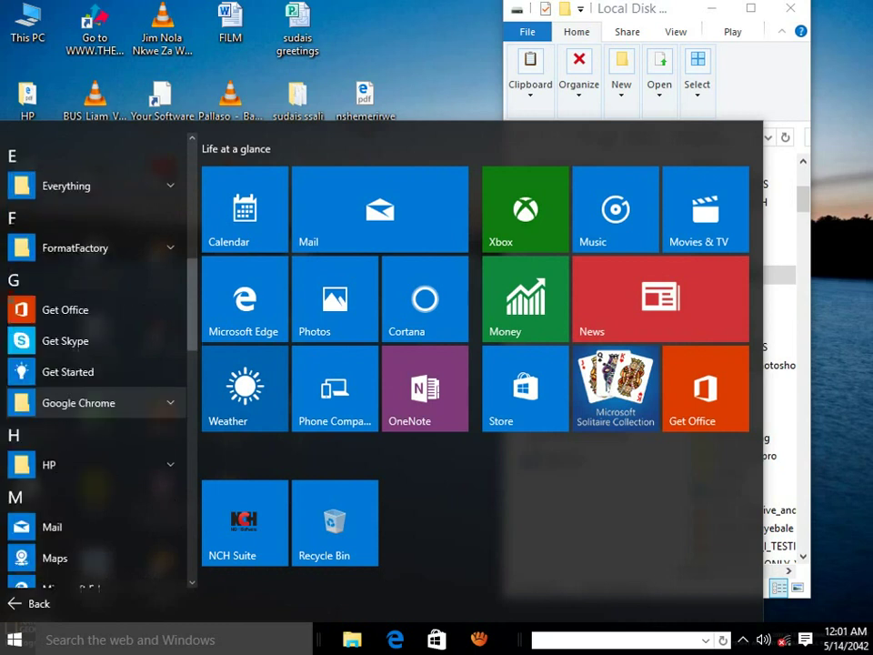
pyautogui.scroll(-3, 90, 403)
pyautogui.scroll(-2, 91, 491)
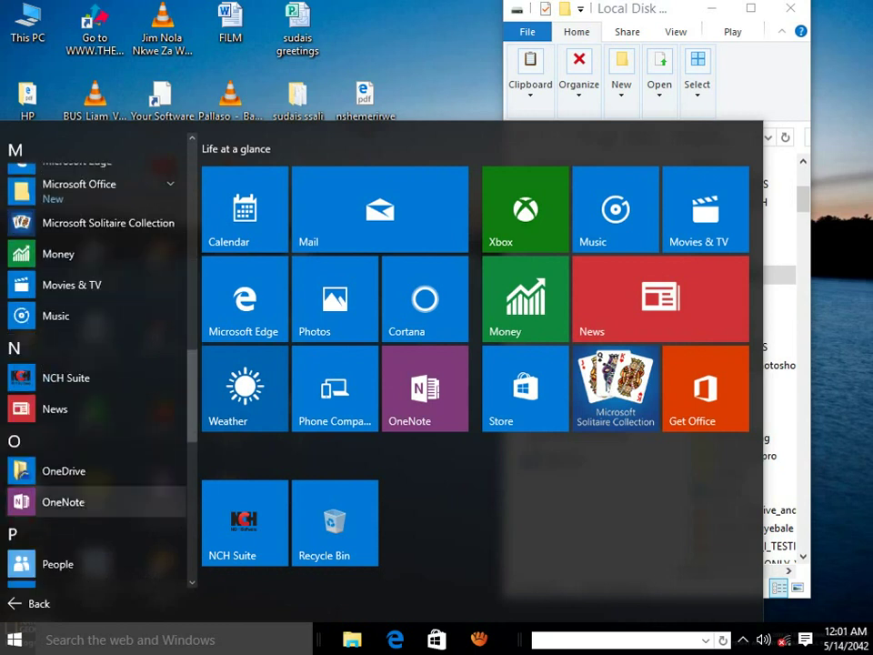
pyautogui.scroll(-3, 91, 500)
pyautogui.scroll(-3, 91, 500)
pyautogui.scroll(1, 91, 498)
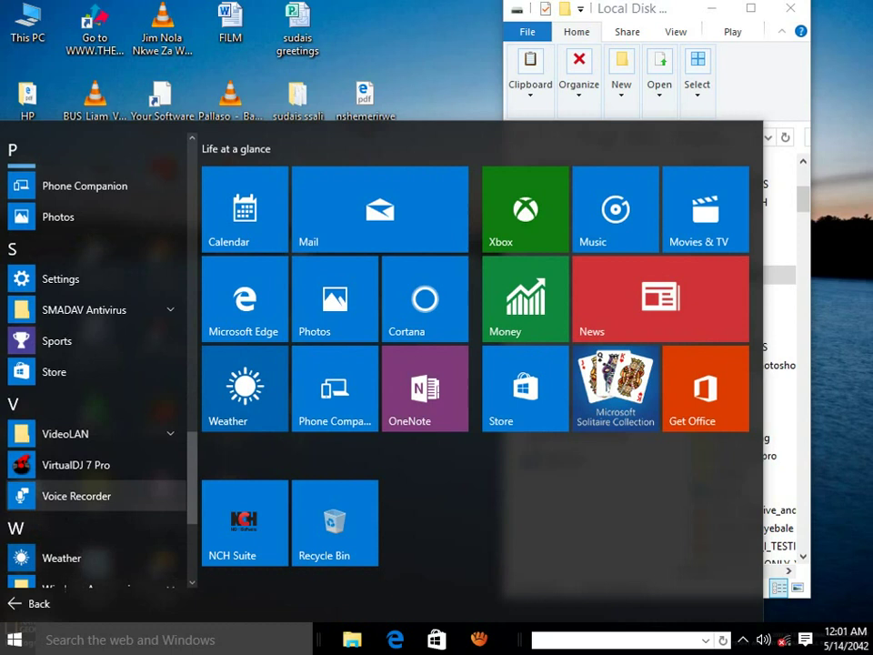
pyautogui.scroll(3, 91, 500)
pyautogui.scroll(2, 91, 509)
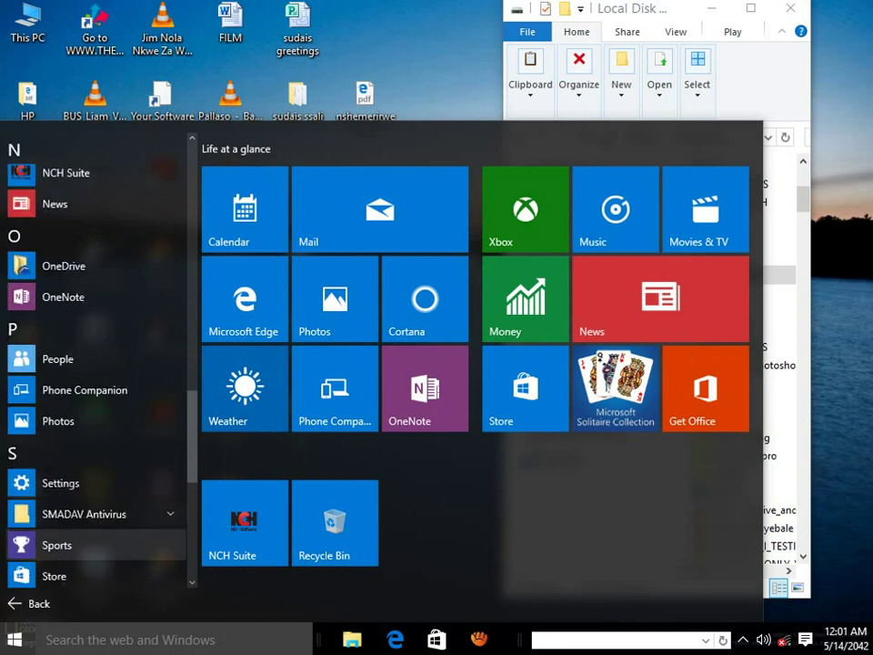
pyautogui.scroll(2, 91, 509)
pyautogui.scroll(2, 91, 509)
pyautogui.scroll(1, 90, 509)
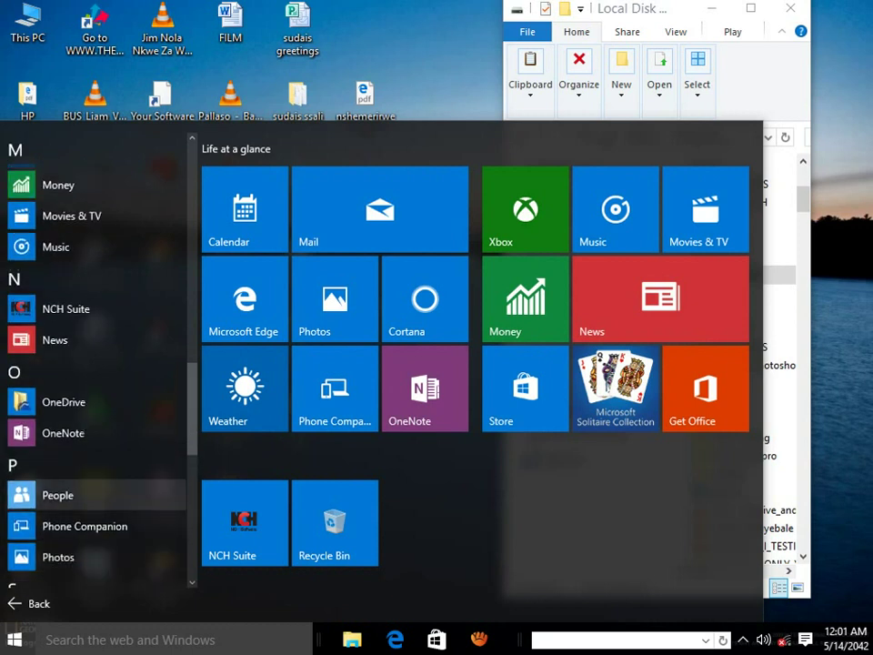
pyautogui.scroll(2, 91, 509)
pyautogui.scroll(1, 91, 509)
pyautogui.scroll(1, 91, 491)
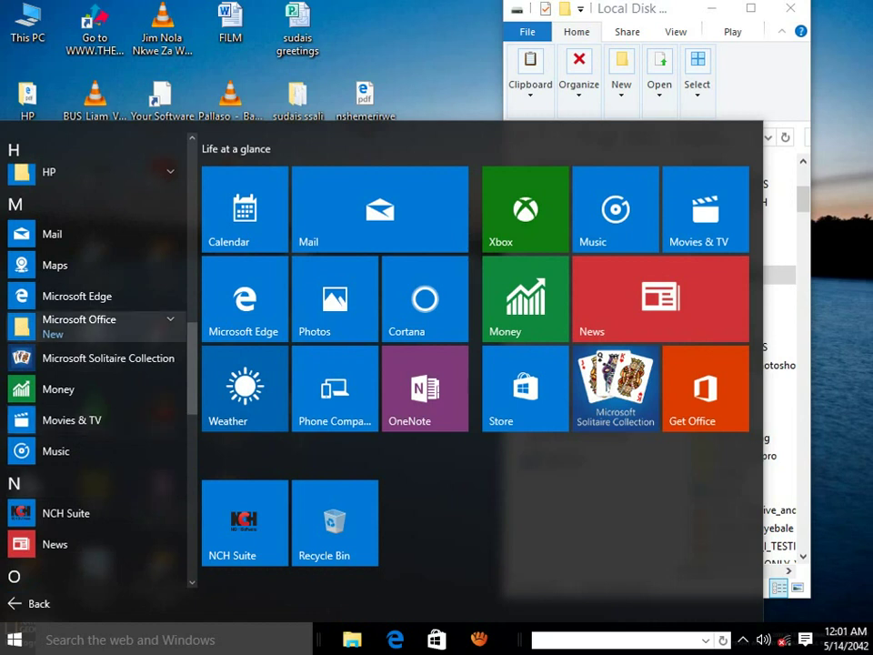
pyautogui.click(82, 324)
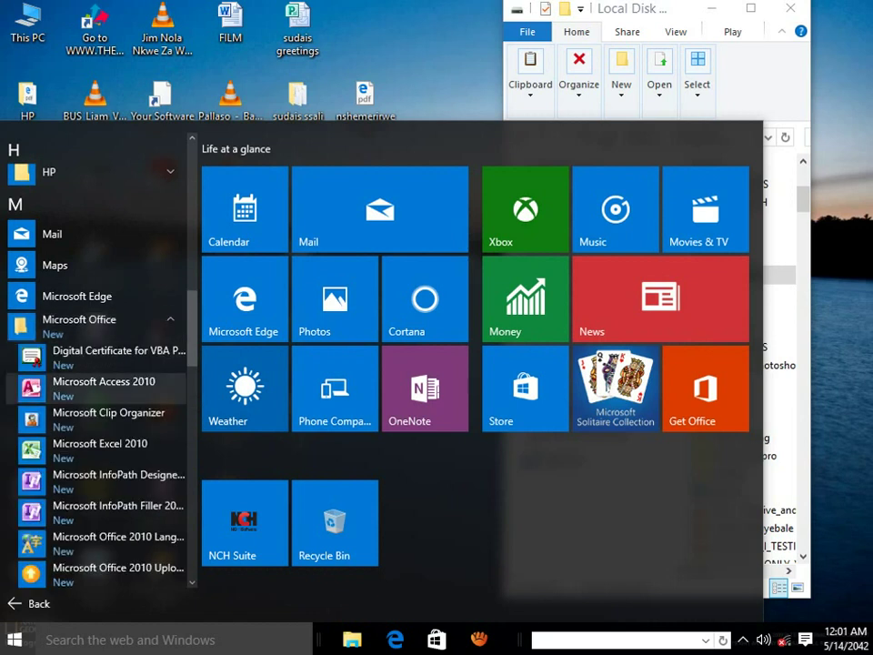
# Launch Microsoft Word 2010 from the Microsoft Office folder.
pyautogui.scroll(-2, 100, 546)
pyautogui.scroll(-2, 100, 546)
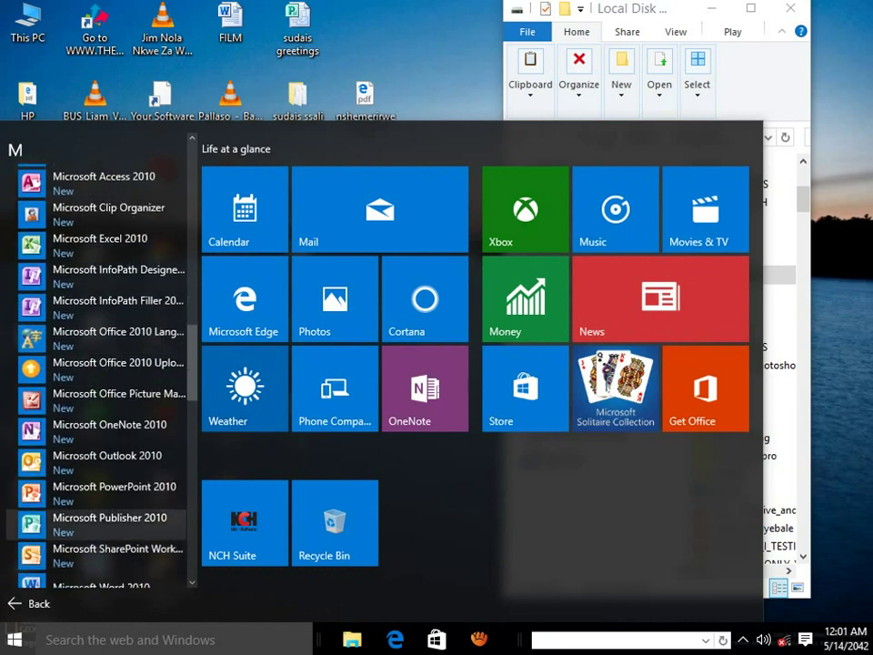
pyautogui.scroll(-1, 91, 527)
pyautogui.scroll(-3, 91, 527)
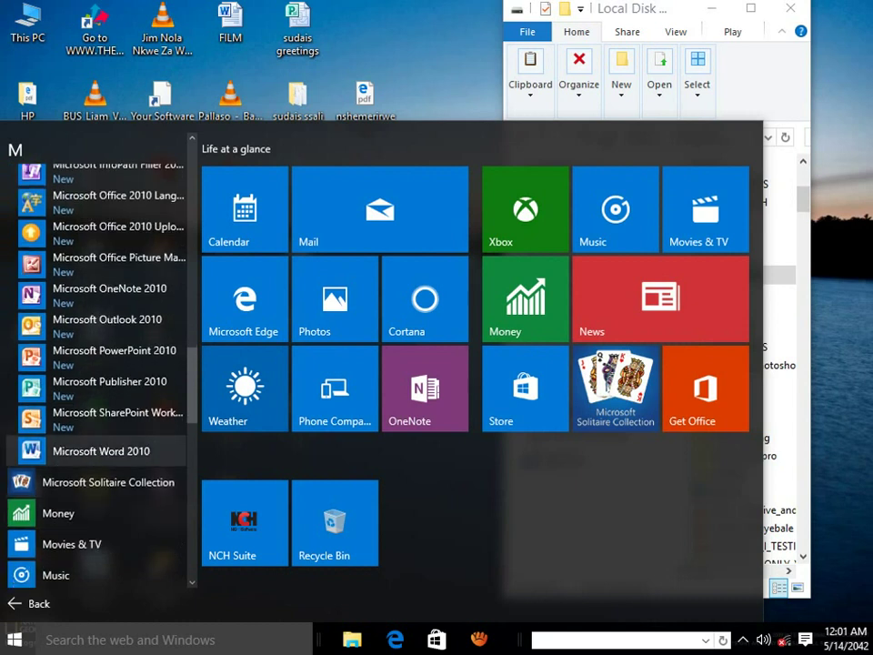
pyautogui.click(100, 450)
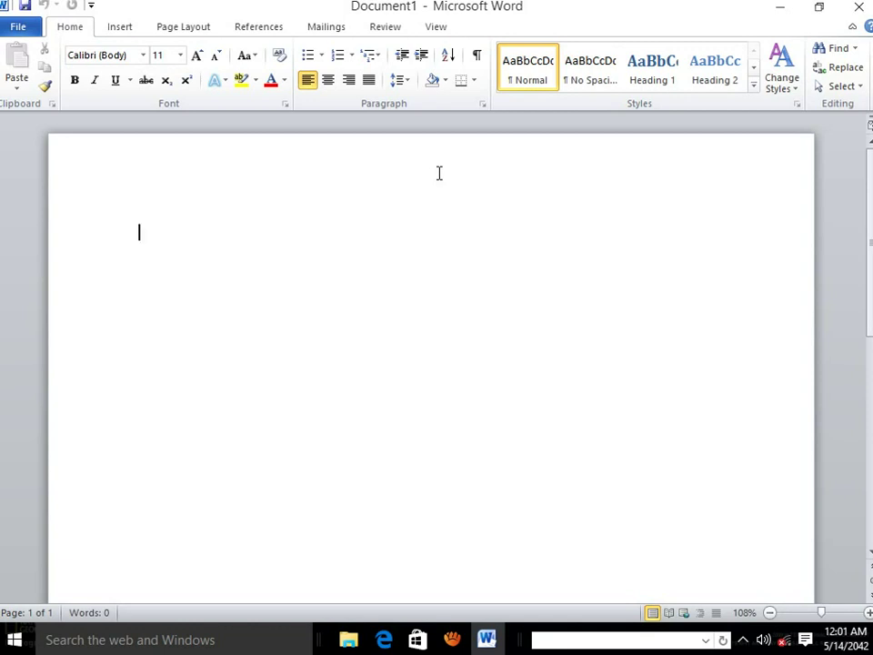
# Type 'How many colour in a rain bow', correcting the typo after 'How many'.
pyautogui.write('h')
pyautogui.write('ow ')
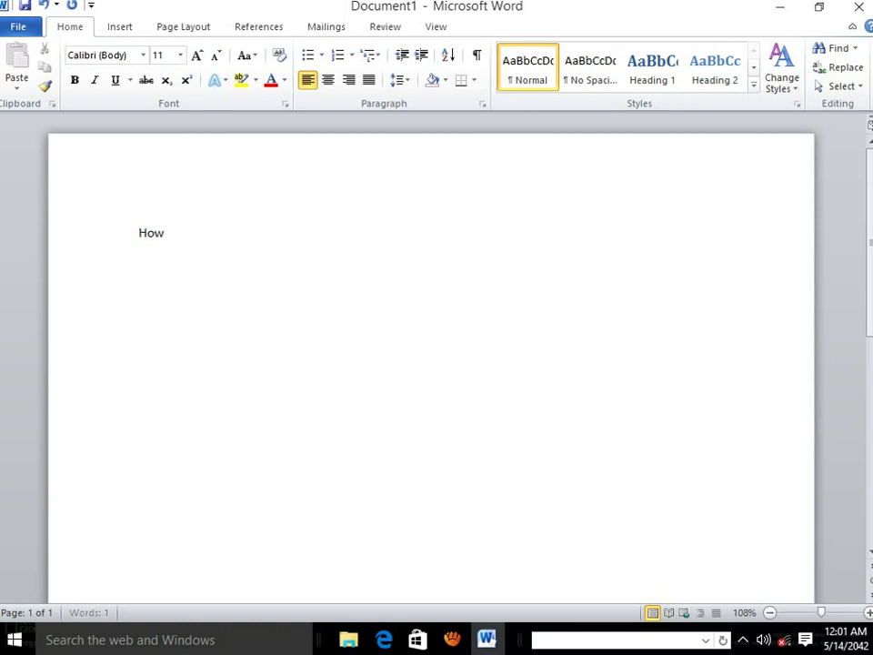
pyautogui.write('m')
pyautogui.write('any')
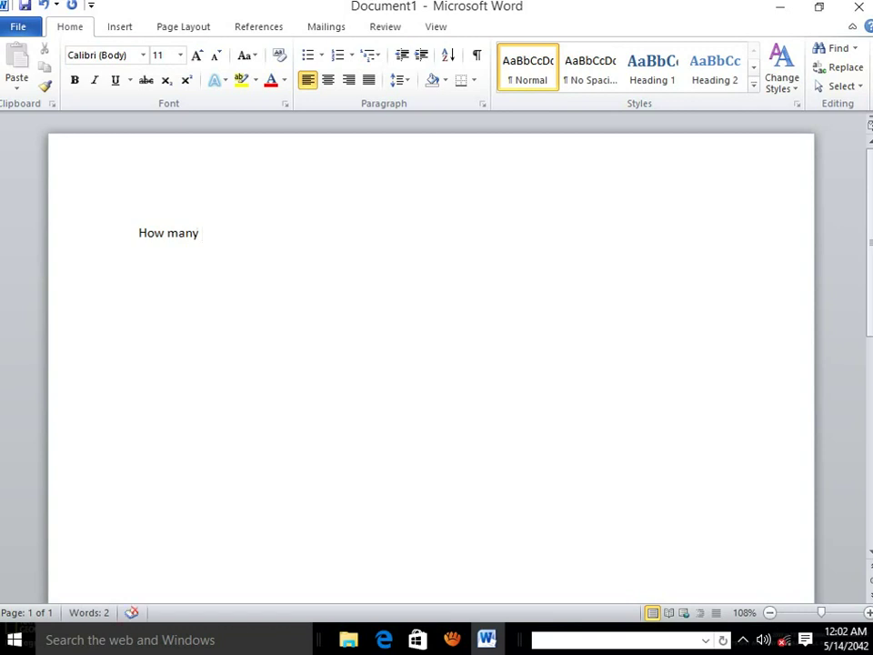
pyautogui.write(' pw')
pyautogui.press('BackSpace')
pyautogui.press('BackSpace')
pyautogui.write('co')
pyautogui.write('lour')
pyautogui.write(' in')
pyautogui.write(' a rai')
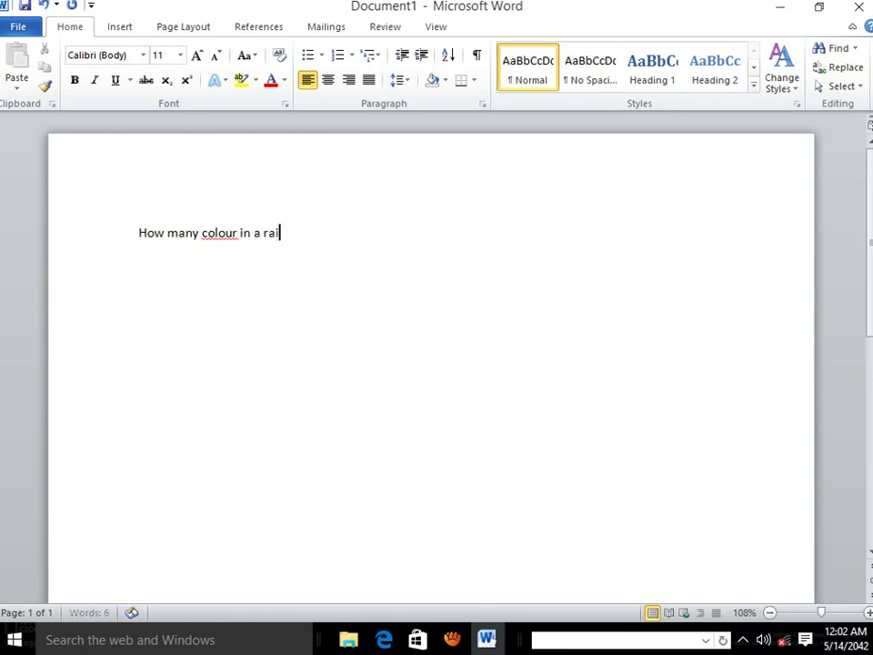
pyautogui.write('n b')
pyautogui.write('ow')
# Format 'How many colour in a rain bow' as bold, orange, 72-point text.
pyautogui.moveTo(313, 233); pyautogui.dragTo(79, 236)
pyautogui.click(75, 80)
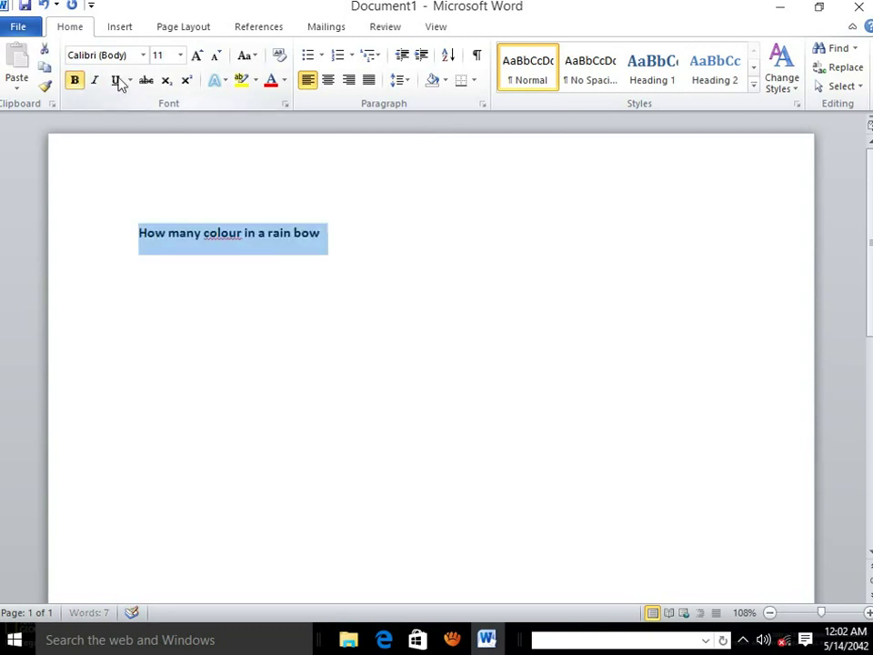
pyautogui.click(197, 57)
pyautogui.doubleClick(196, 56)
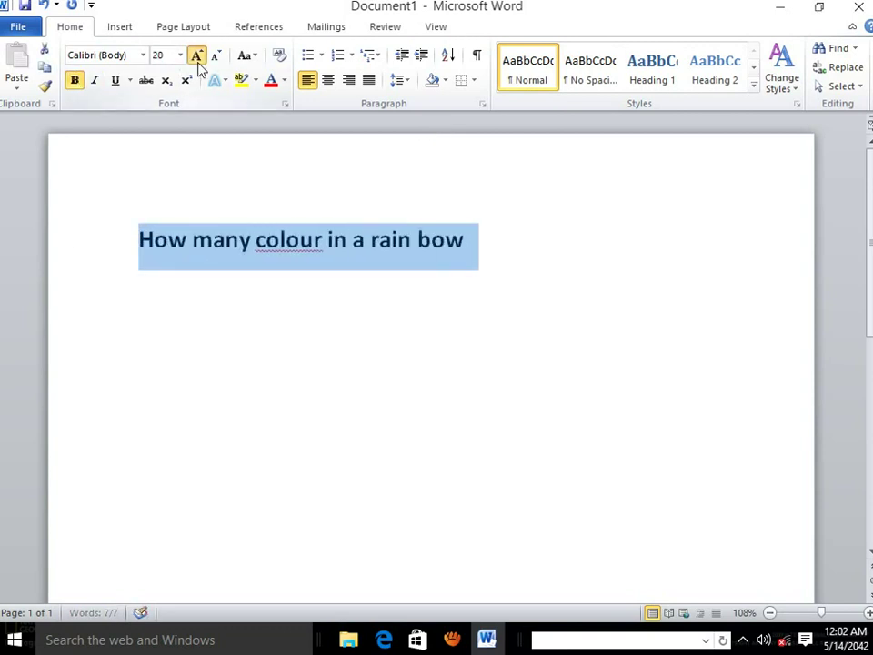
pyautogui.tripleClick(197, 56)
pyautogui.click(197, 58)
pyautogui.click(283, 80)
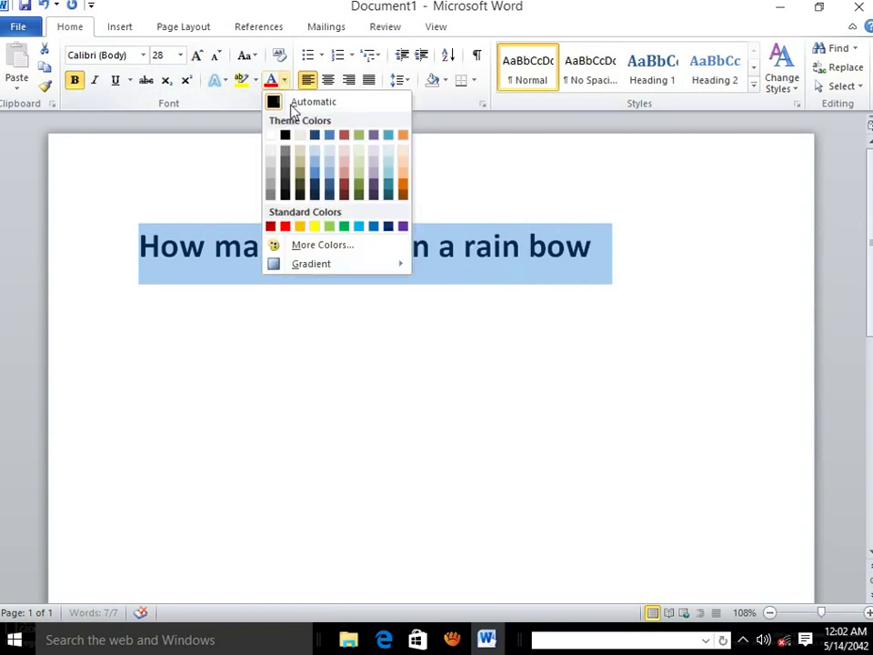
pyautogui.click(402, 187)
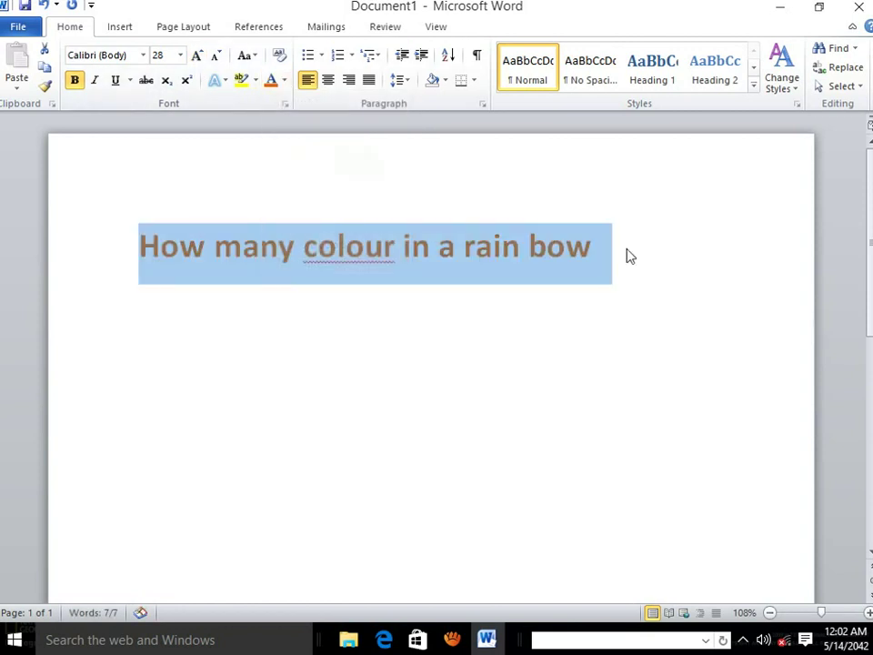
pyautogui.doubleClick(197, 55)
pyautogui.click(197, 56)
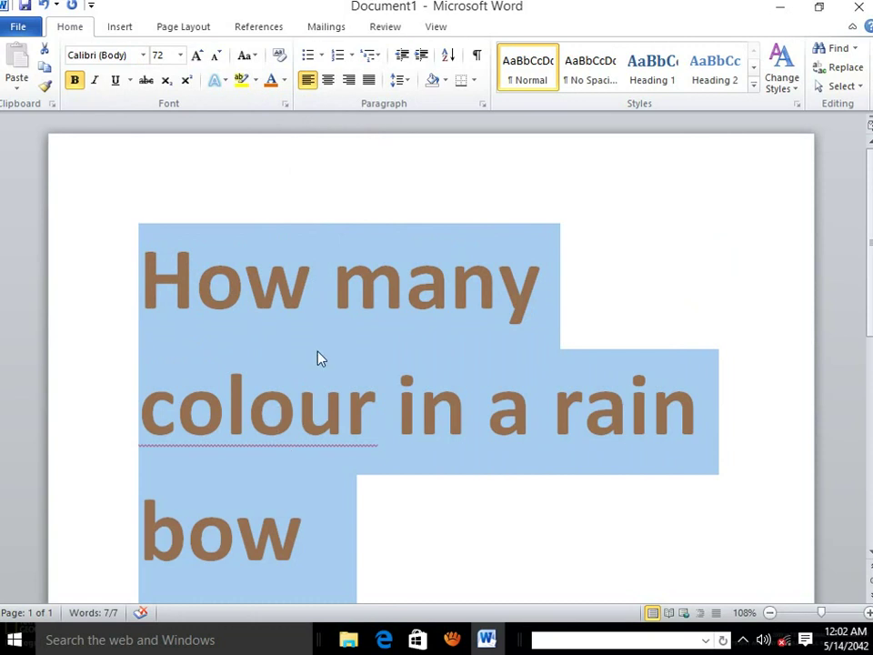
pyautogui.click(352, 352)
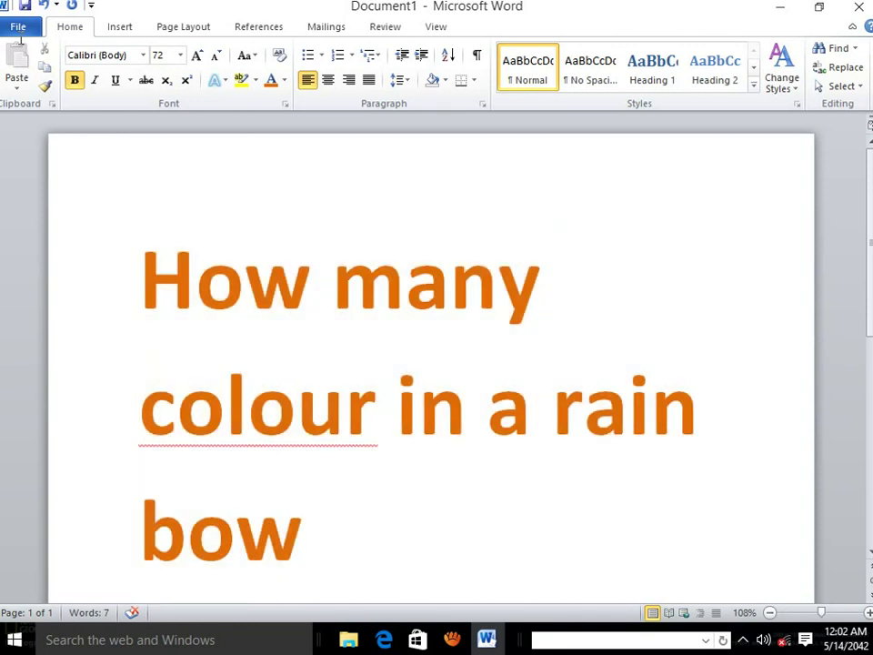
# Create a new blank Document2 from the Available Templates under File > New.
pyautogui.click(16, 30)
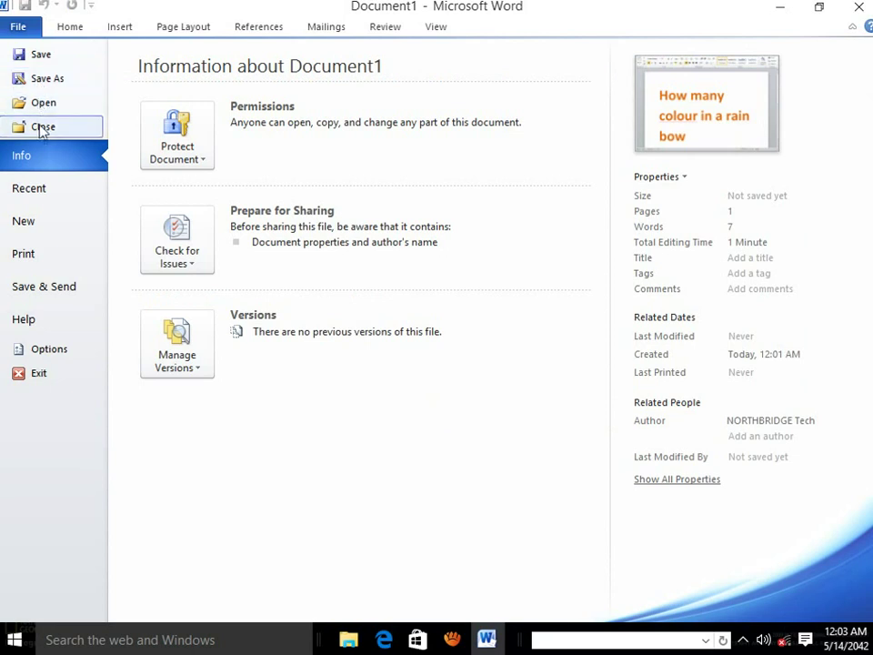
pyautogui.click(36, 224)
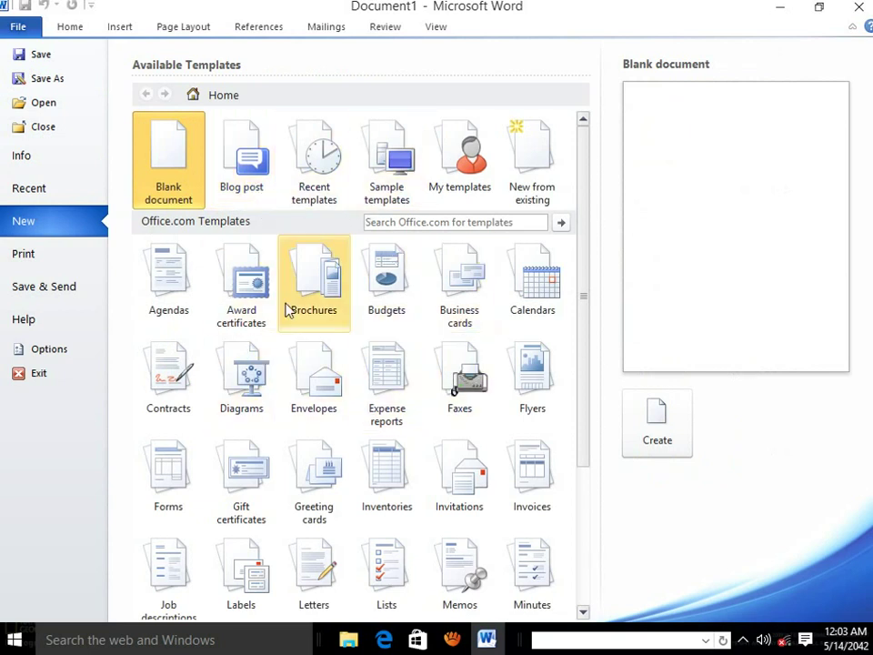
pyautogui.doubleClick(162, 160)
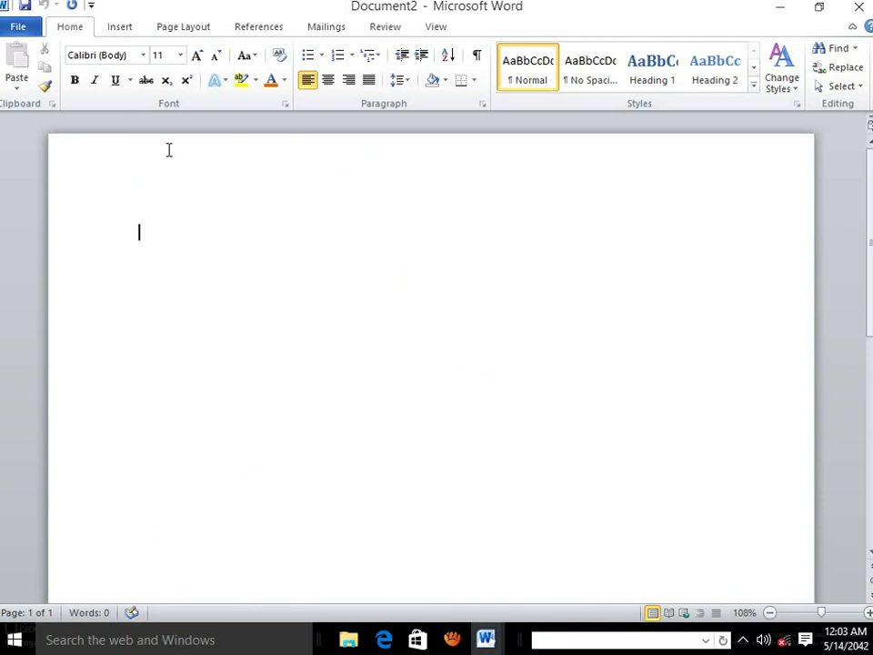
# Type 'sport' and format it as bold uppercase 80-point SPORT with green shading.
pyautogui.write('spor')
pyautogui.write('t')
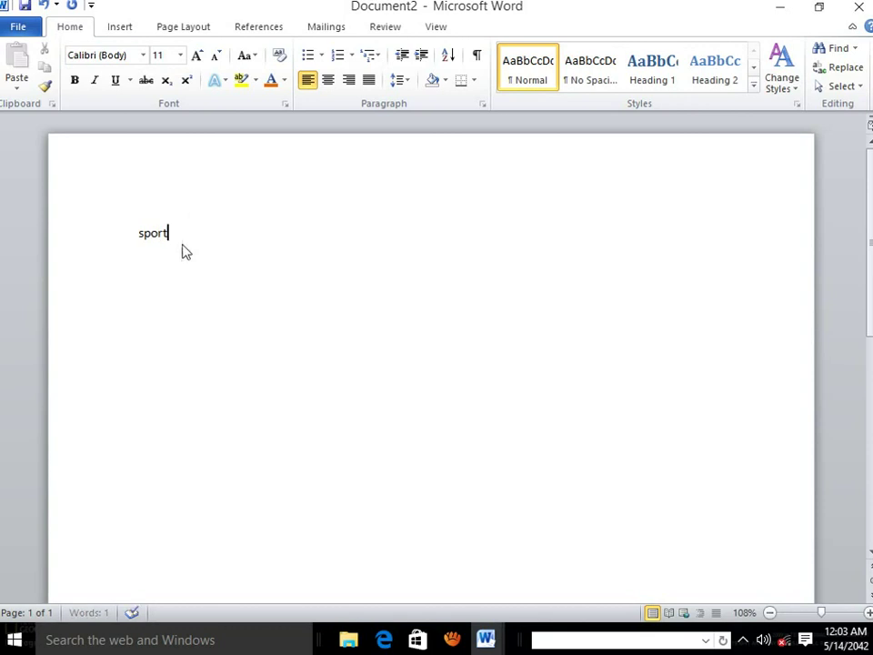
pyautogui.moveTo(181, 249); pyautogui.dragTo(92, 237)
pyautogui.click(194, 57)
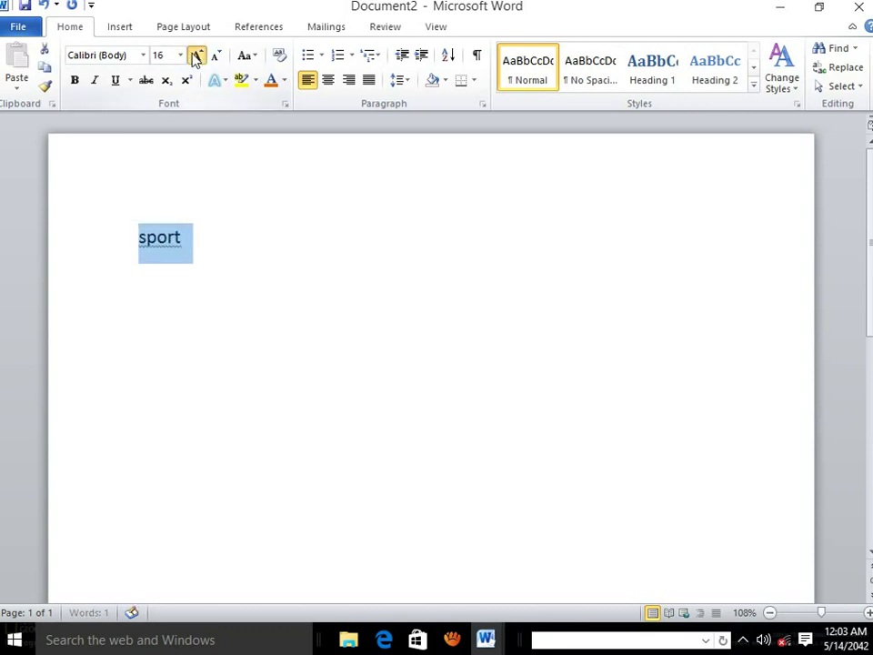
pyautogui.click(195, 56)
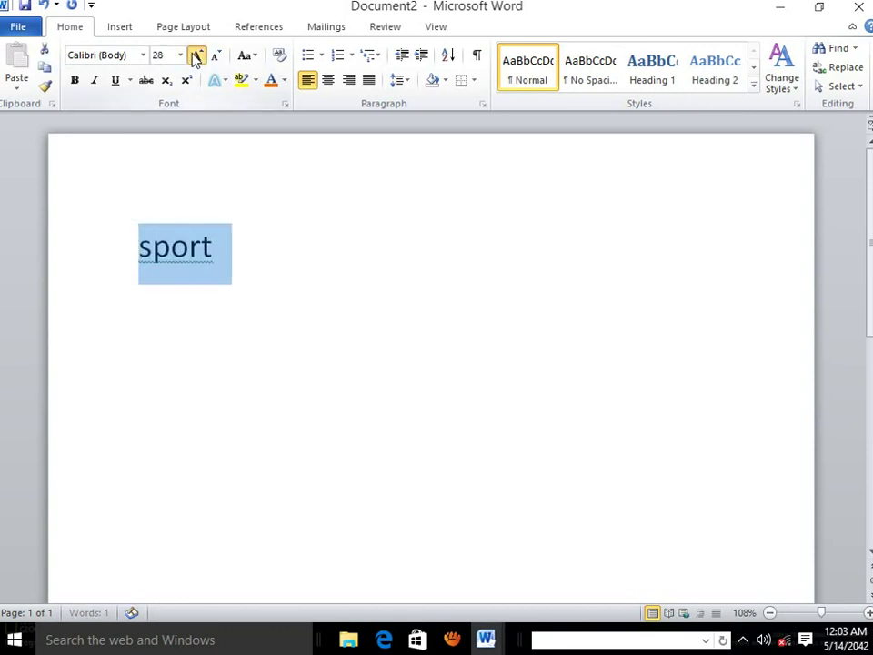
pyautogui.click(248, 56)
pyautogui.click(278, 118)
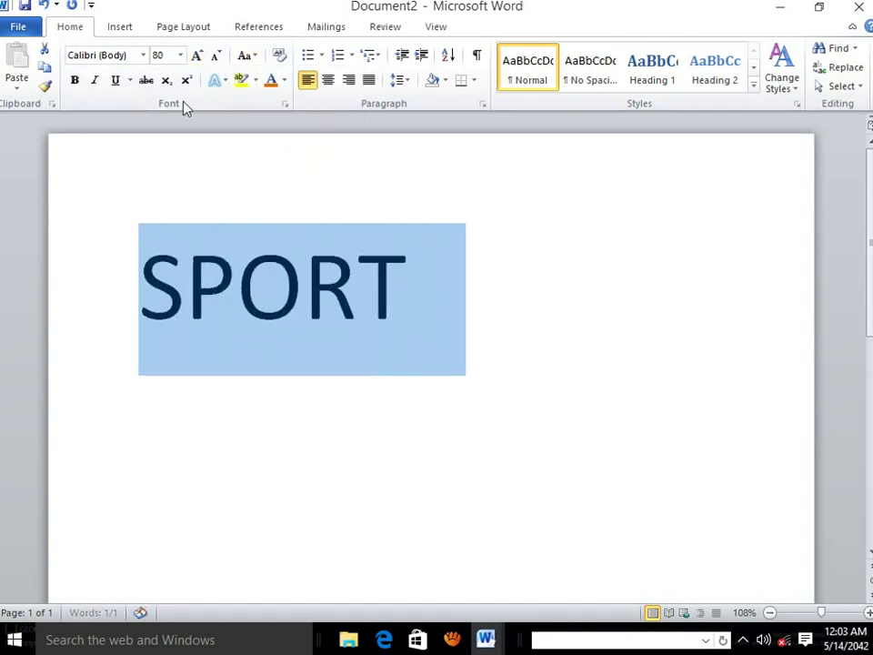
pyautogui.click(76, 81)
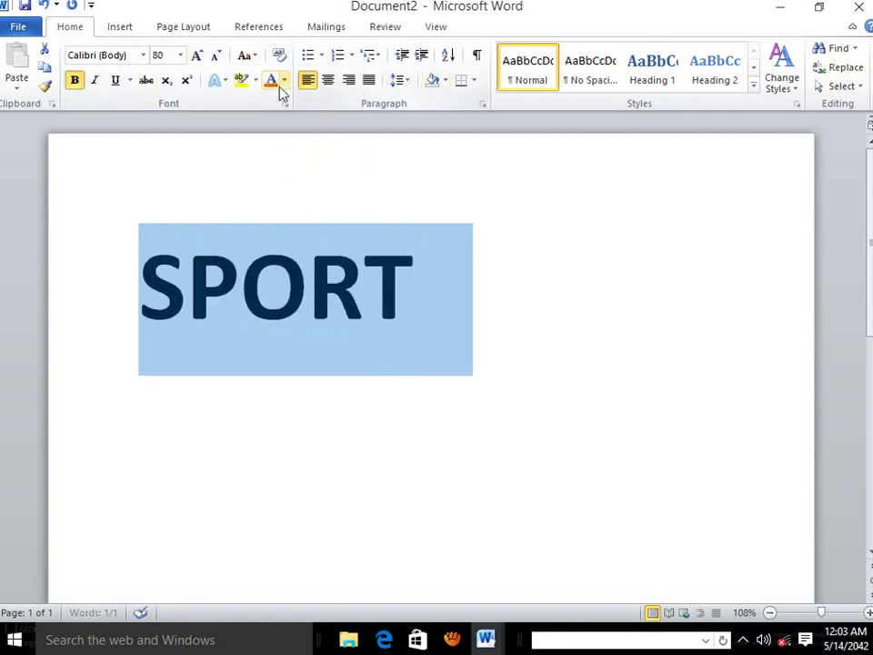
pyautogui.click(444, 80)
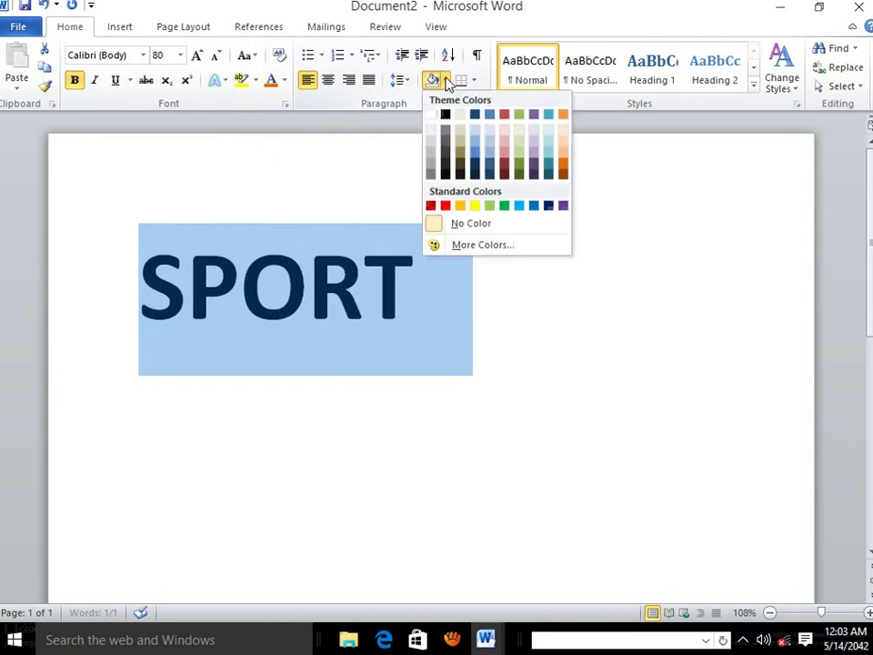
pyautogui.click(505, 205)
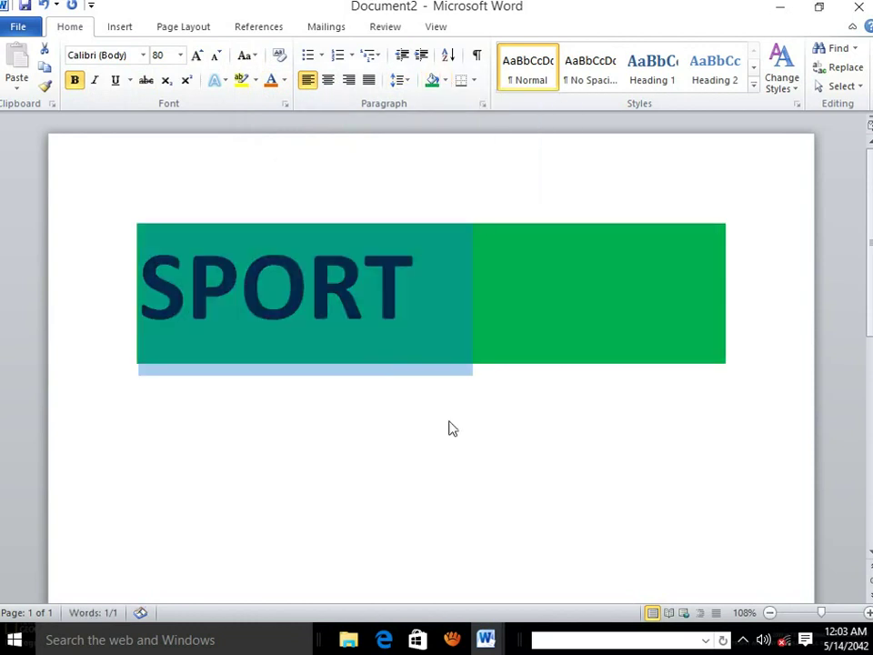
pyautogui.click(397, 419)
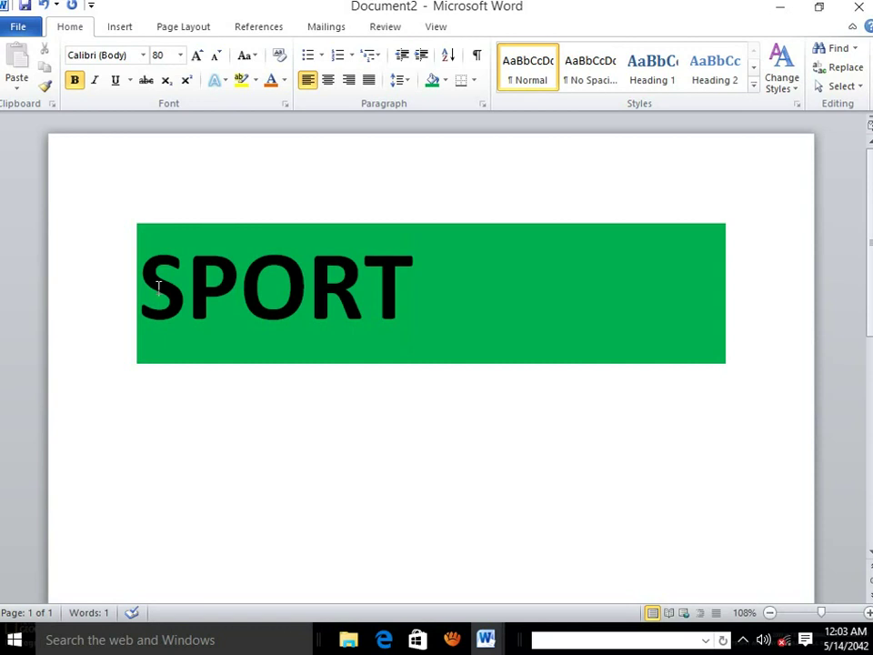
# Create a blank Document3 from File > New and type 'education'.
pyautogui.click(20, 29)
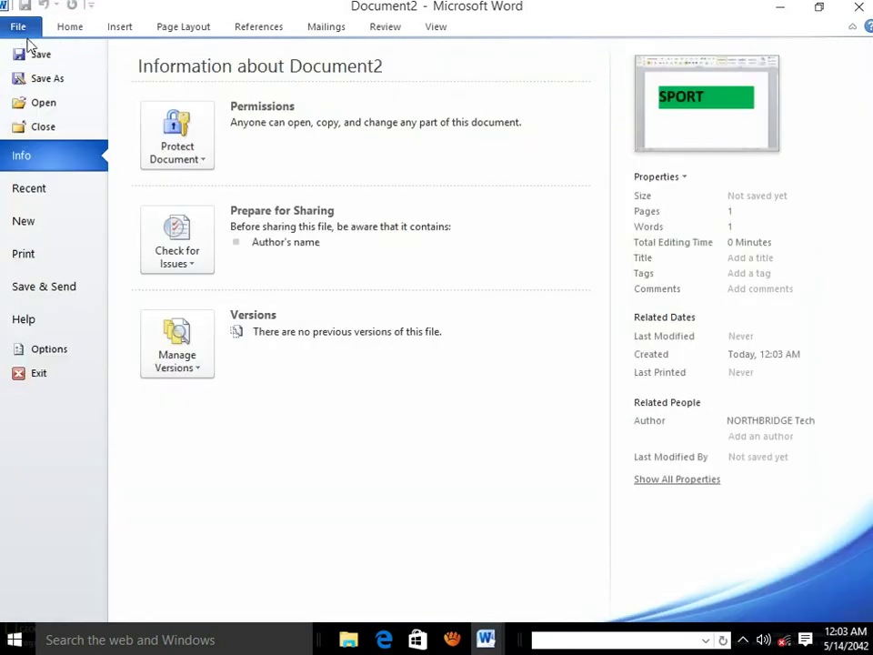
pyautogui.click(39, 221)
pyautogui.doubleClick(164, 163)
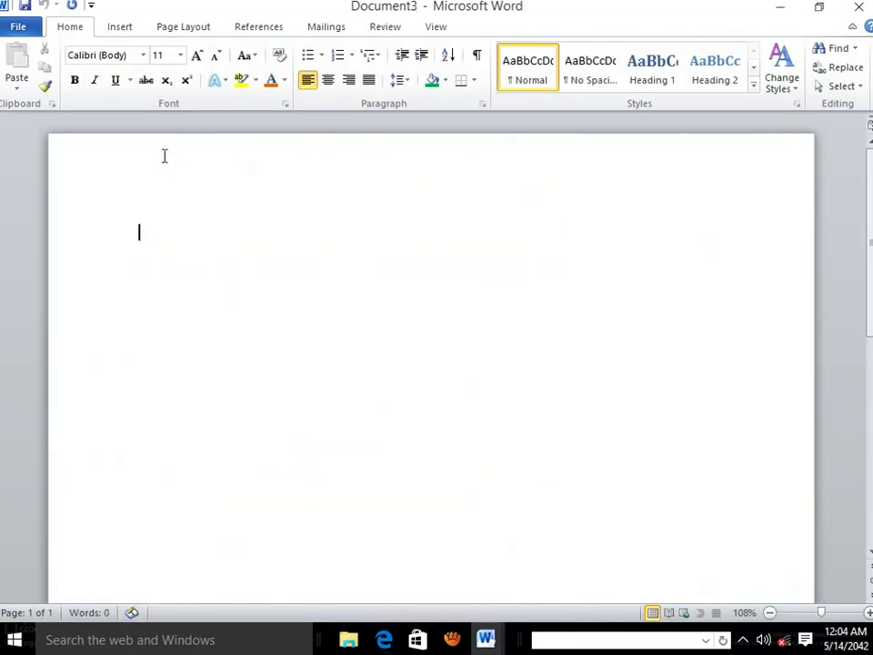
pyautogui.write('ed')
pyautogui.write('ucat')
pyautogui.write('ion')
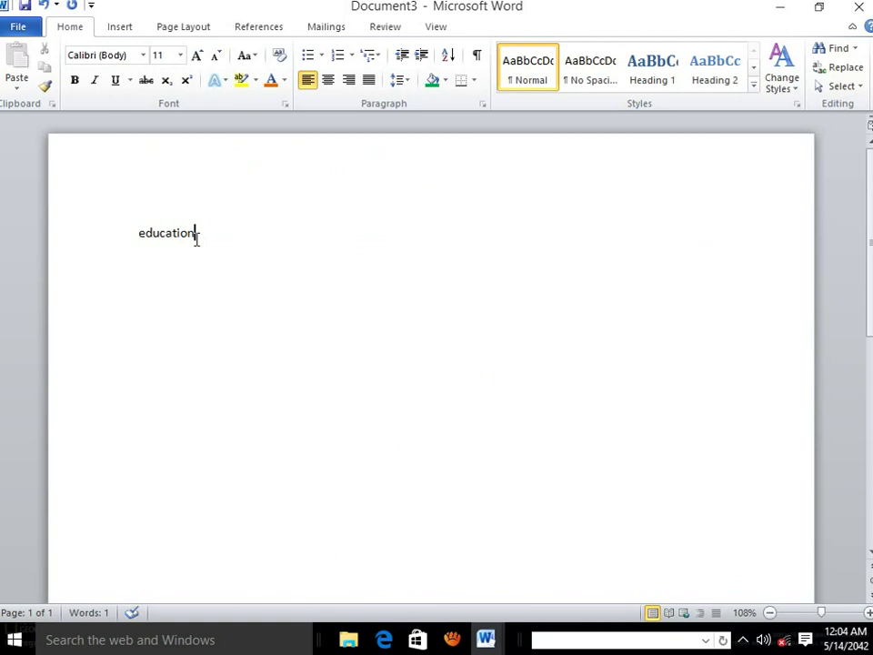
# Make 'education' 100-point blue text with green paragraph shading.
pyautogui.doubleClick(196, 236)
pyautogui.click(197, 56)
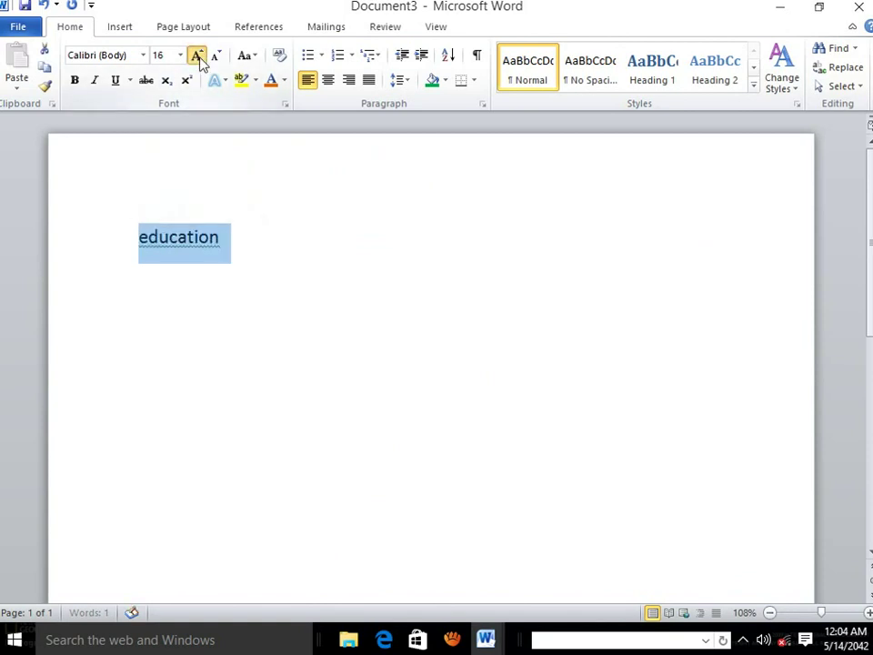
pyautogui.click(196, 56)
pyautogui.click(284, 80)
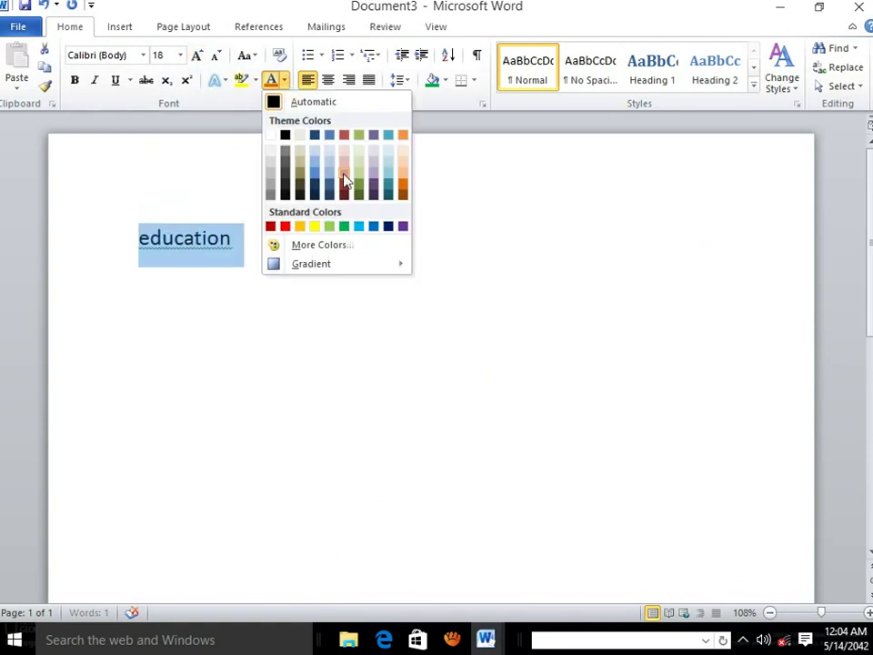
pyautogui.click(331, 188)
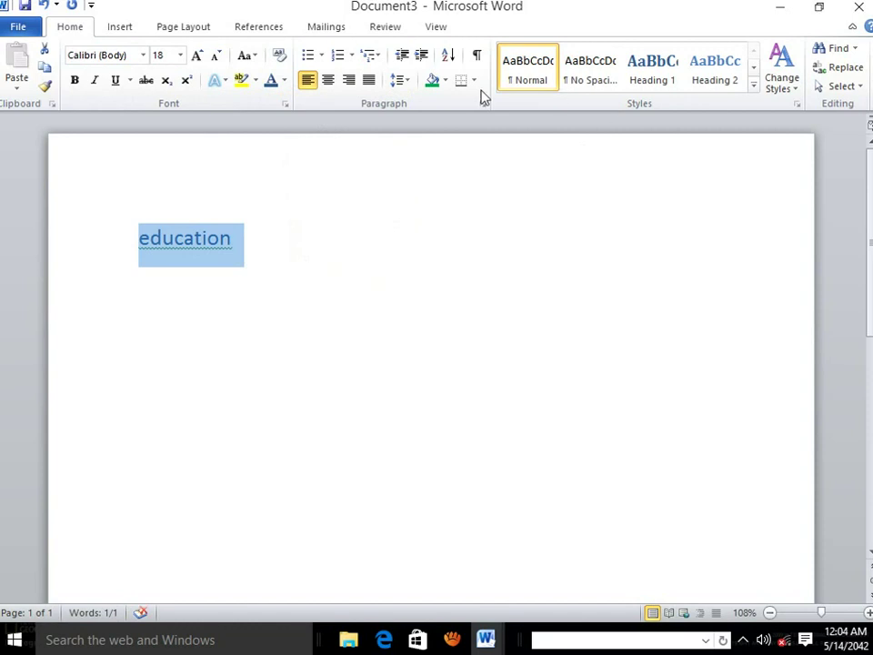
pyautogui.click(445, 81)
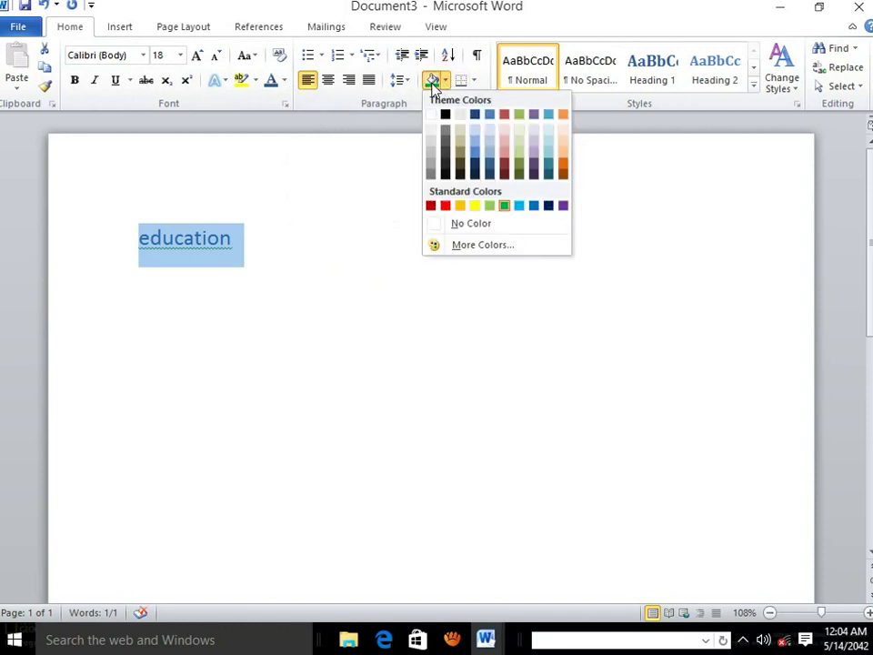
pyautogui.click(504, 205)
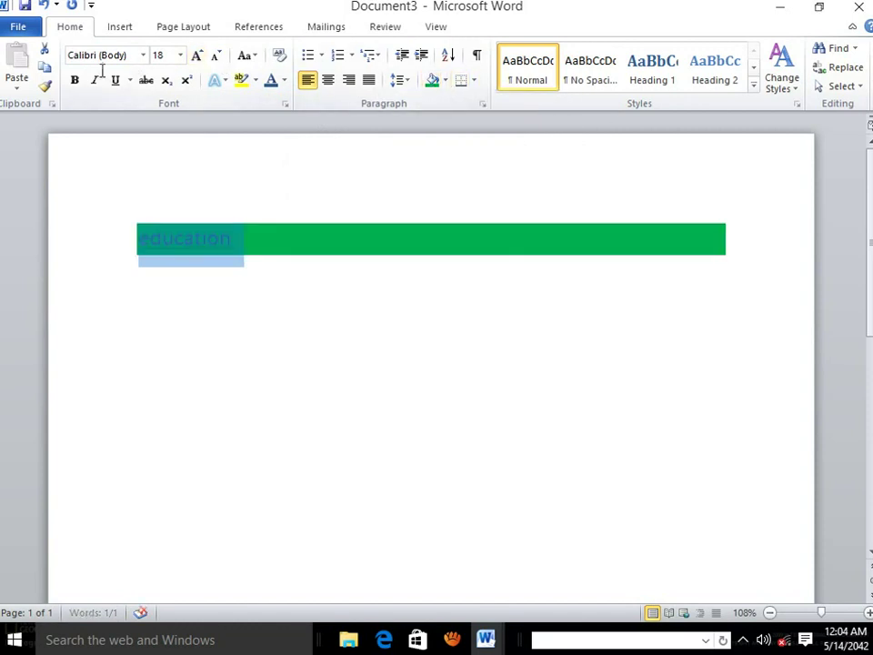
pyautogui.click(196, 55)
pyautogui.click(195, 56)
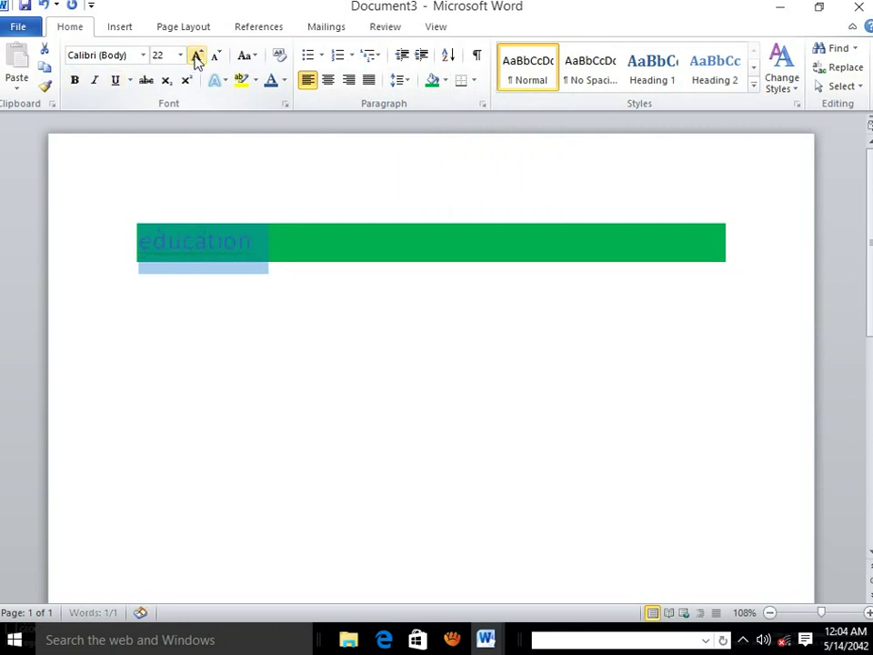
pyautogui.doubleClick(196, 56)
pyautogui.click(196, 56)
pyautogui.click(196, 56)
pyautogui.click(197, 57)
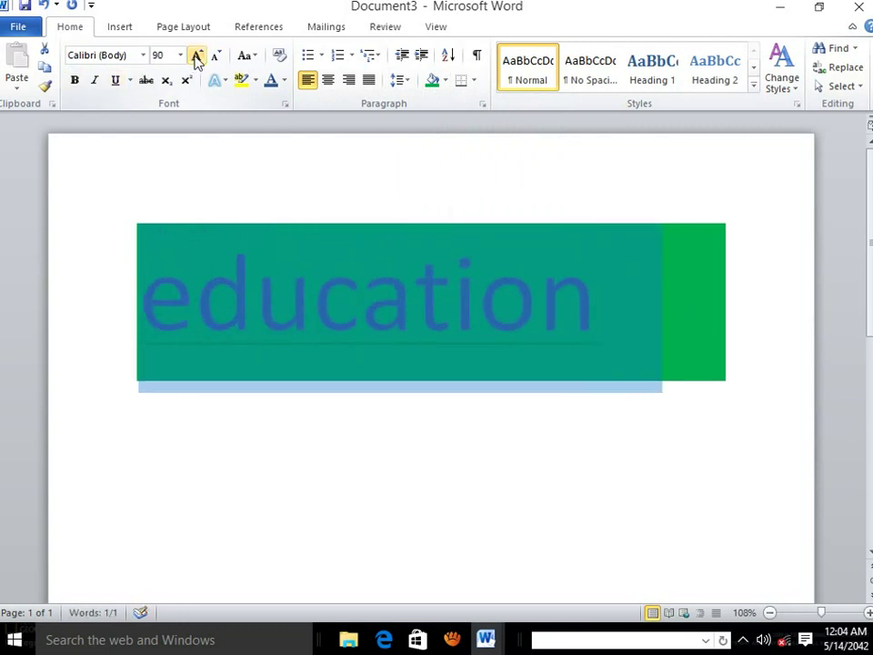
pyautogui.click(196, 57)
pyautogui.click(455, 291)
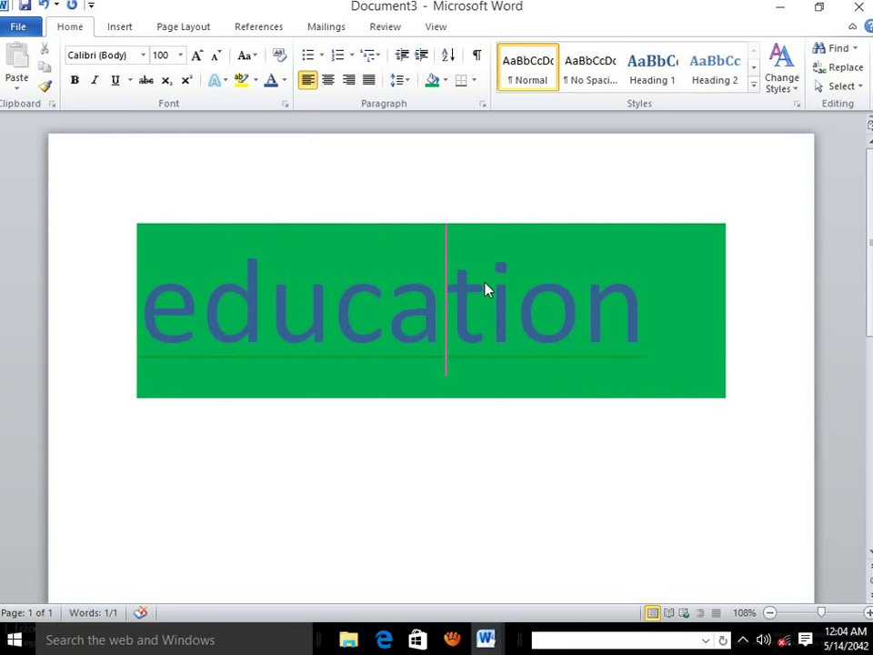